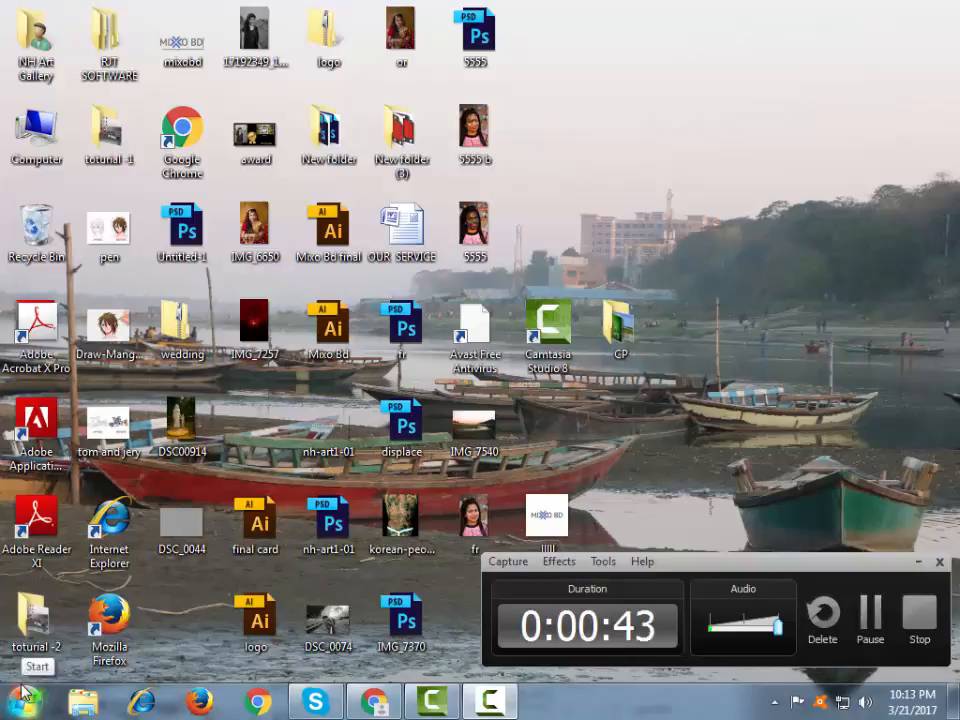
# Start Adobe Photoshop CS6 and open the image Draw-Manga-Hair-Step-7-Version-4.jpg from the Desktop.
pyautogui.click(25, 697)
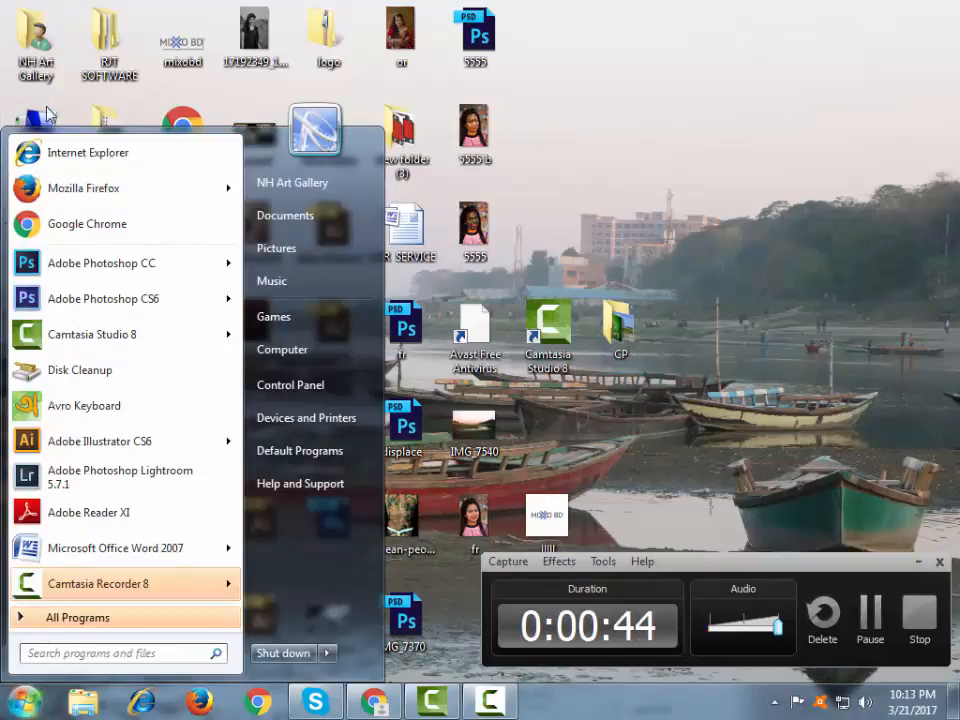
pyautogui.click(77, 305)
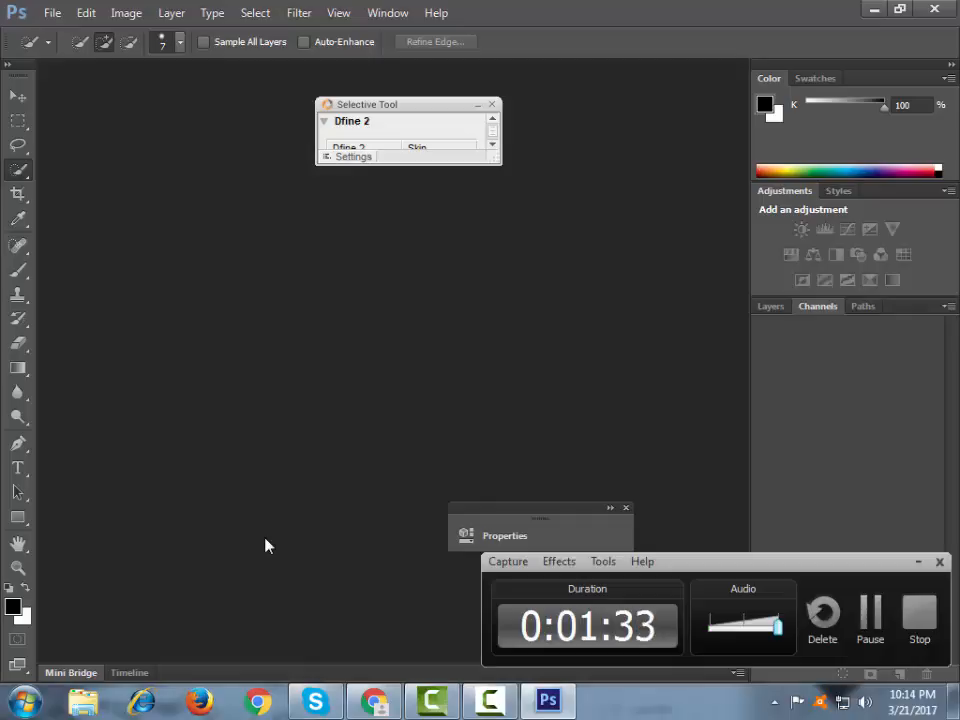
pyautogui.click(50, 12)
pyautogui.click(68, 51)
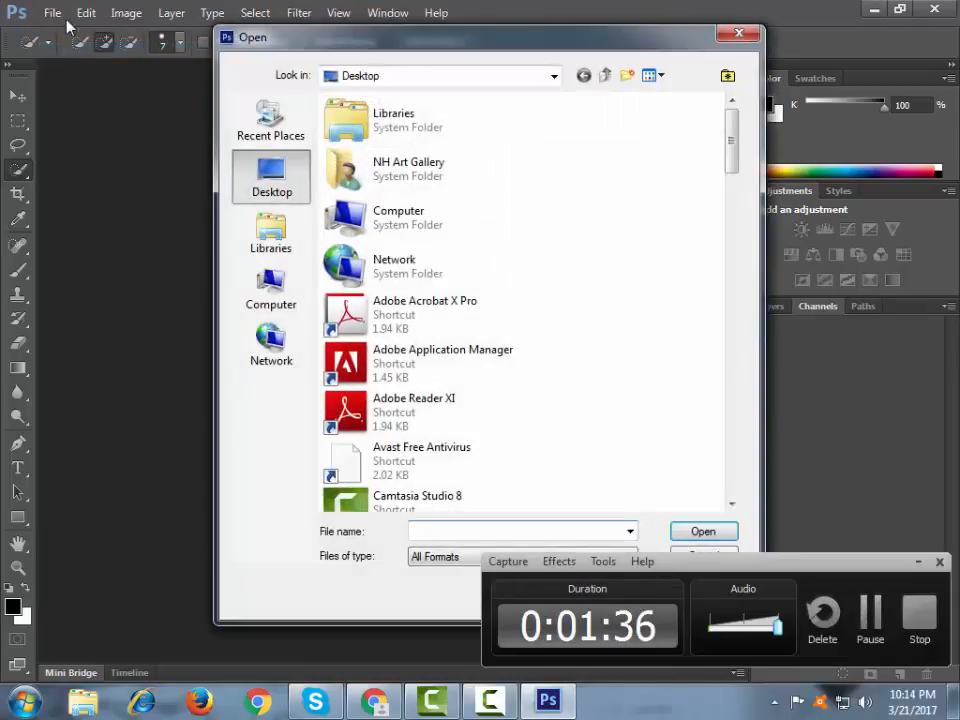
pyautogui.moveTo(731, 168); pyautogui.dragTo(728, 315)
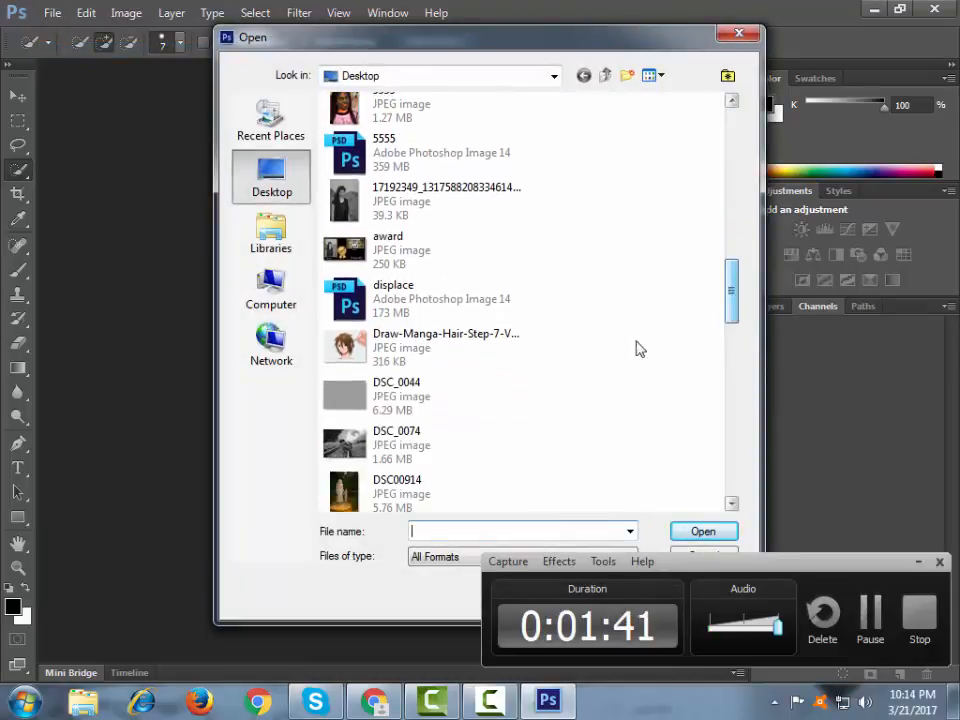
pyautogui.click(390, 350)
pyautogui.click(701, 531)
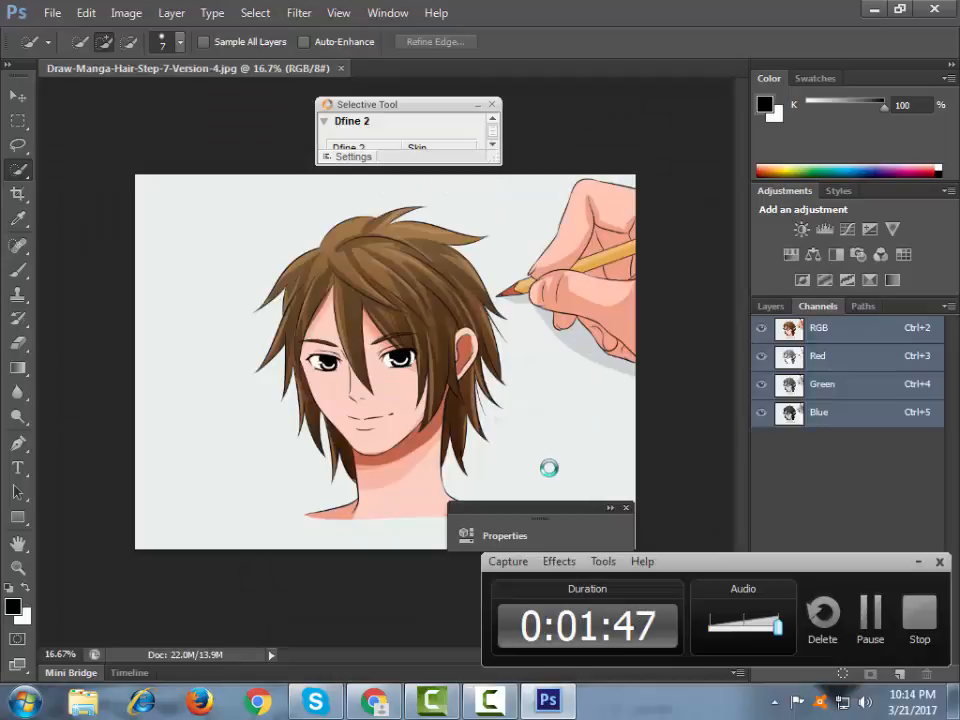
# Duplicate the Background layer and set the copy's blend mode to Color Dodge.
pyautogui.click(770, 306)
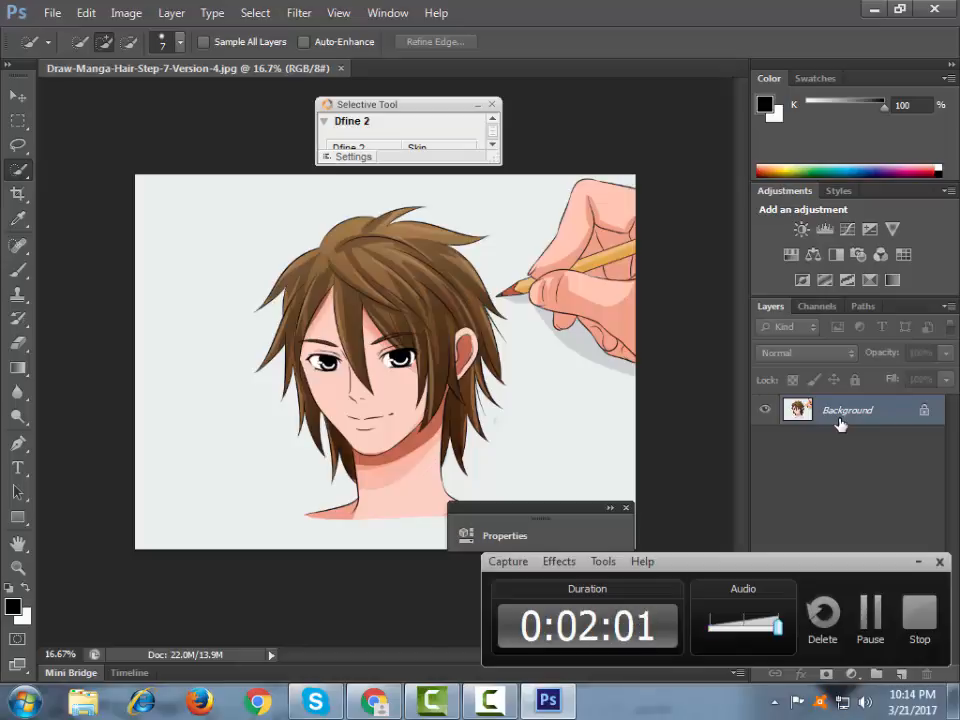
pyautogui.hotkey('ctrl', 'j')
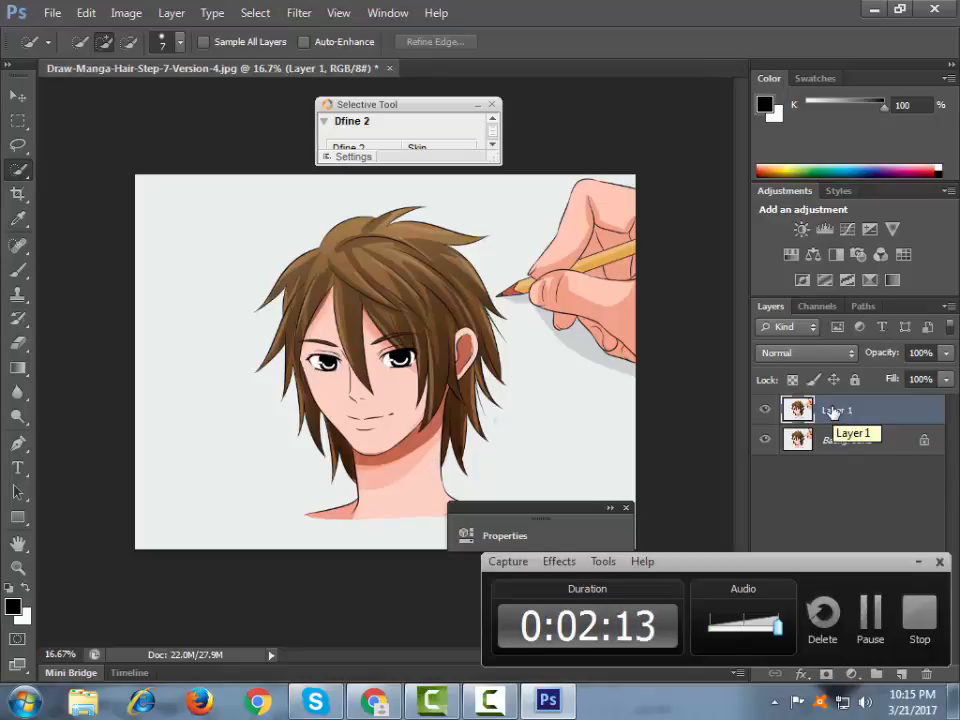
pyautogui.click(820, 354)
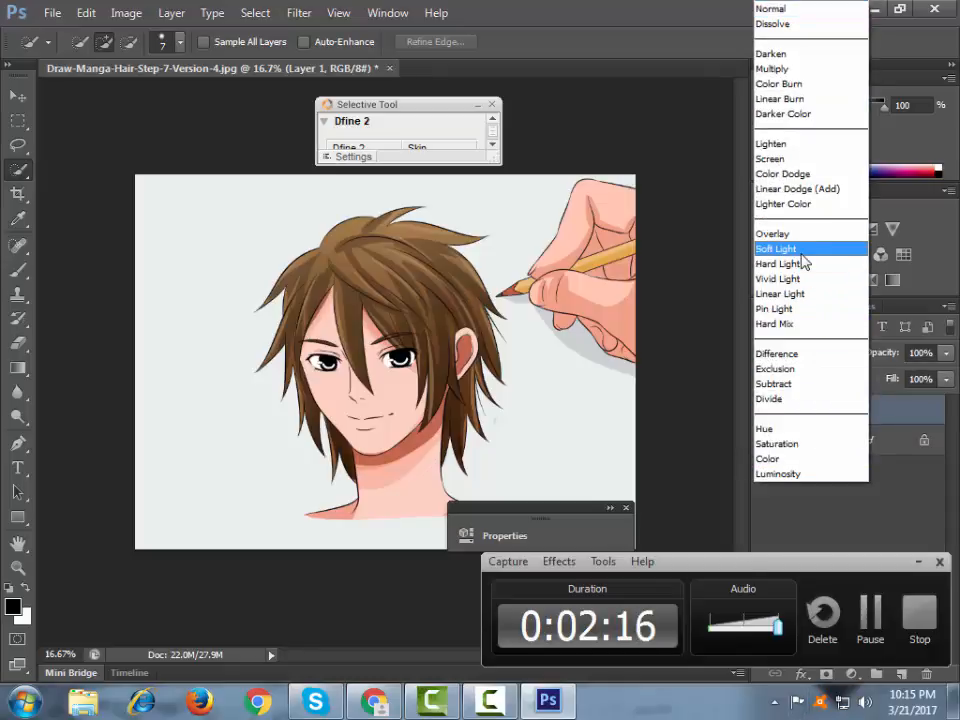
pyautogui.click(781, 176)
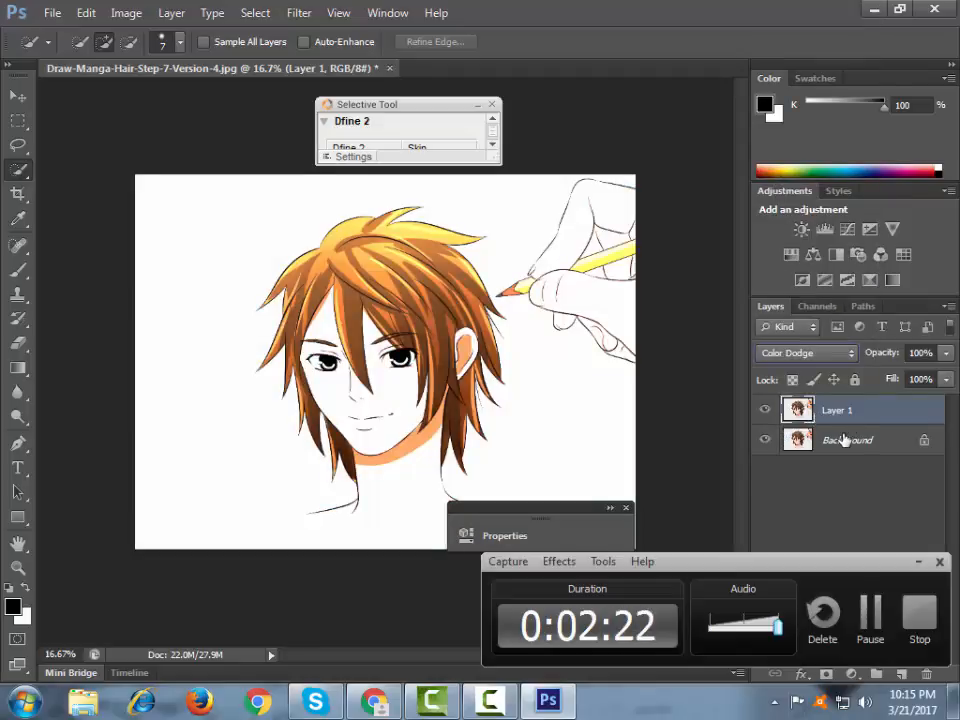
# Invert the colours of the duplicated layer.
pyautogui.click(126, 12)
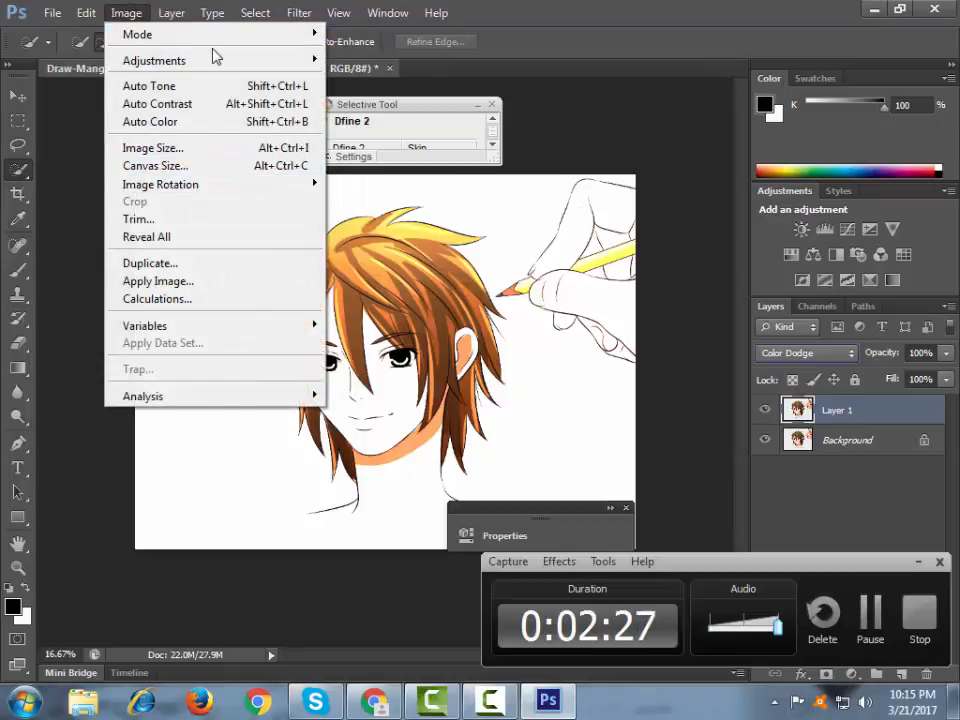
pyautogui.moveTo(216, 62)
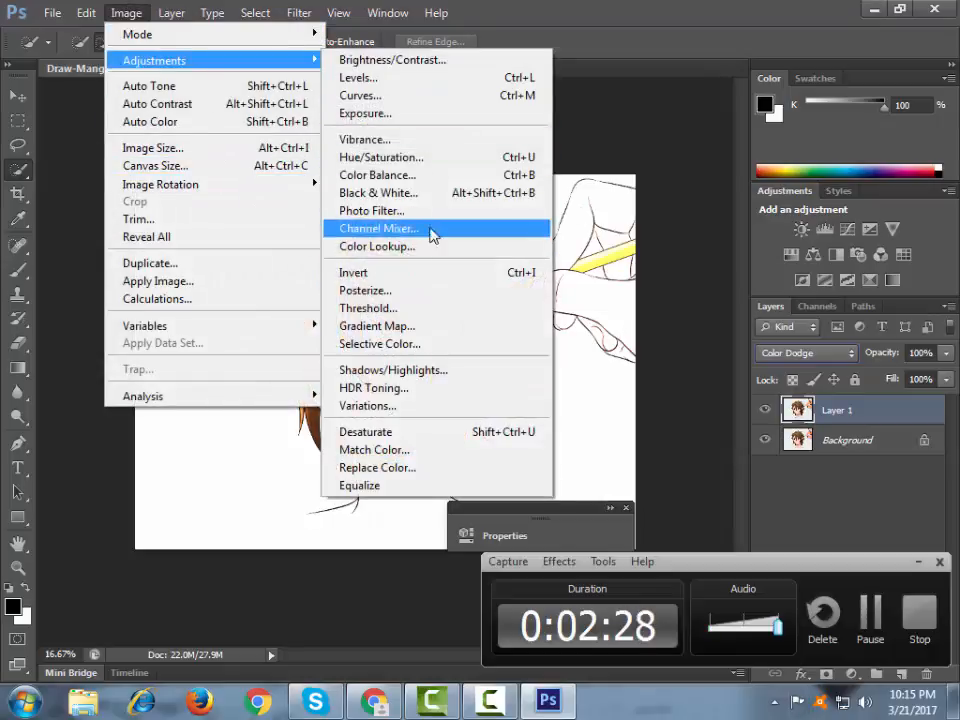
pyautogui.click(402, 276)
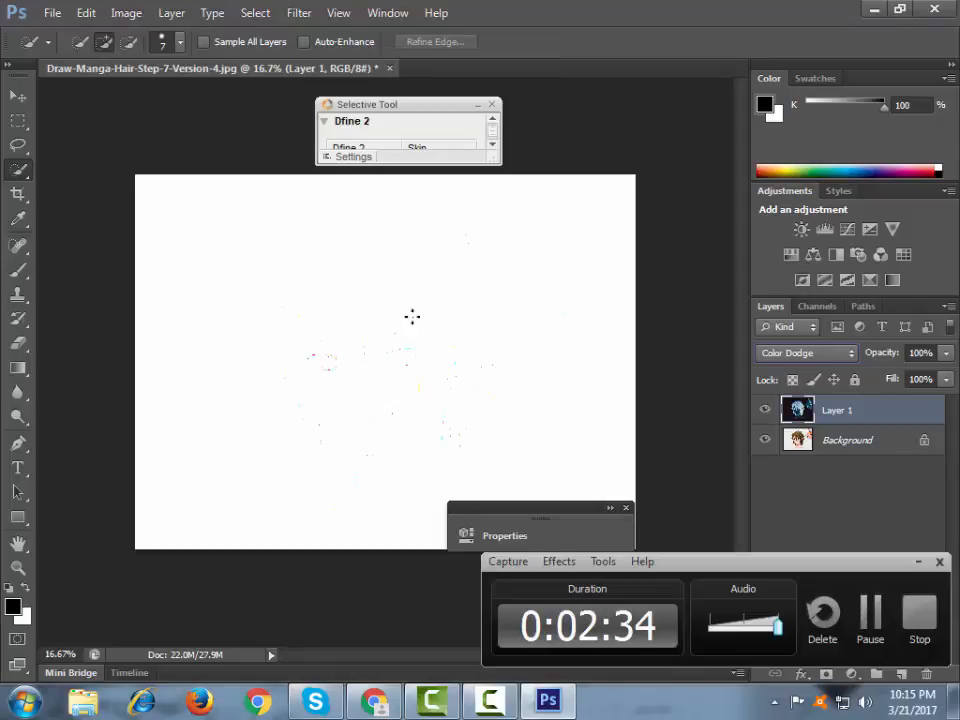
# Apply a Gaussian Blur with a radius of 3.5 pixels to the inverted layer.
pyautogui.click(300, 14)
pyautogui.moveTo(354, 208)
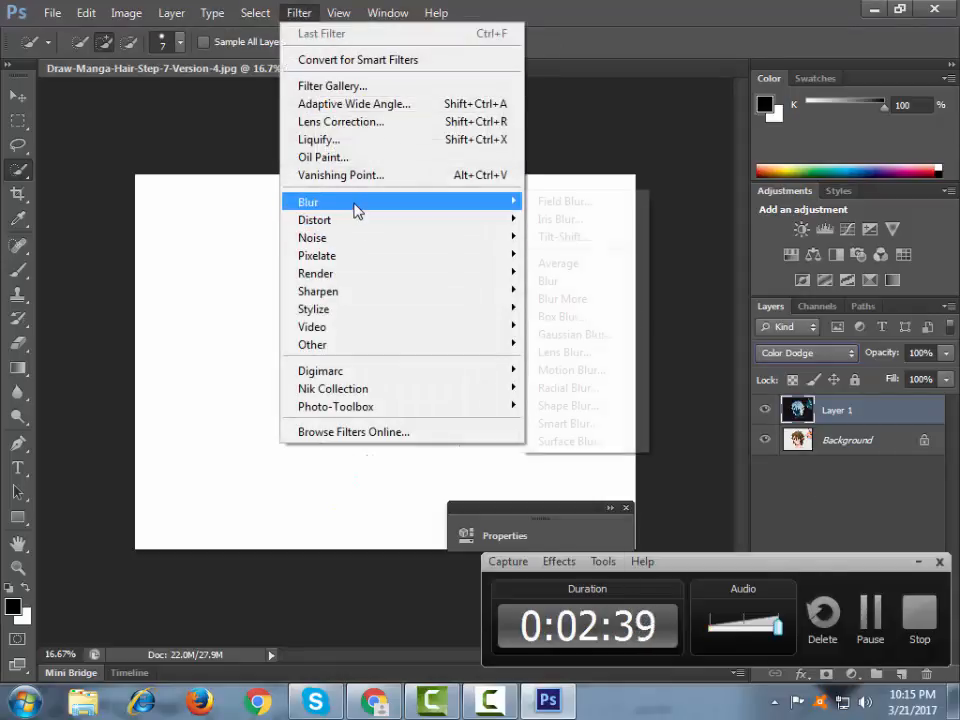
pyautogui.click(575, 335)
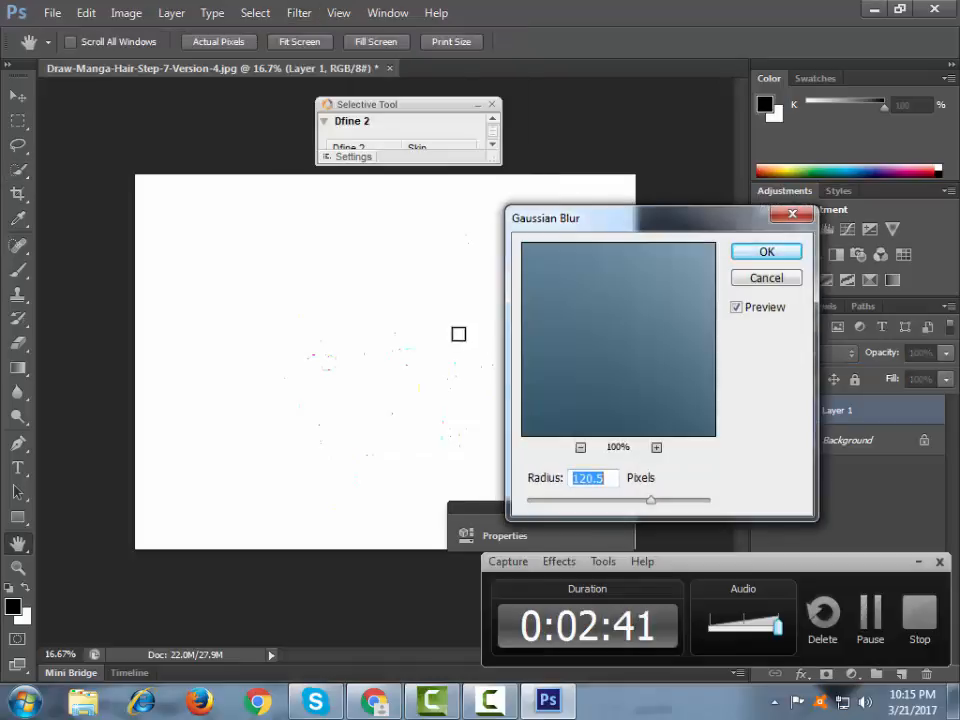
pyautogui.moveTo(613, 218); pyautogui.dragTo(596, 156)
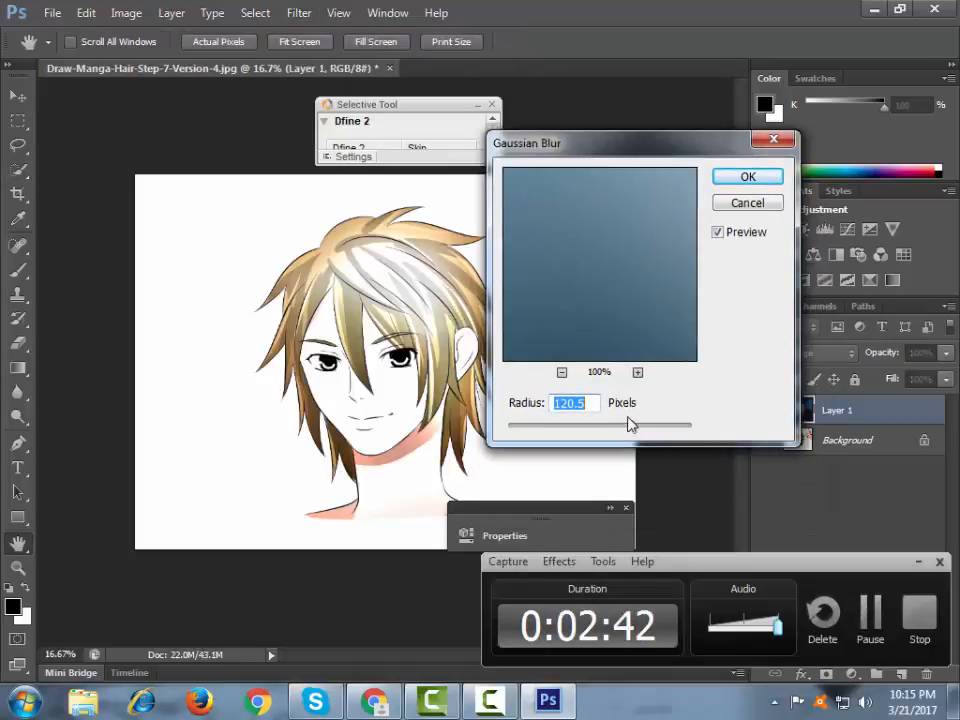
pyautogui.moveTo(632, 425); pyautogui.dragTo(542, 435)
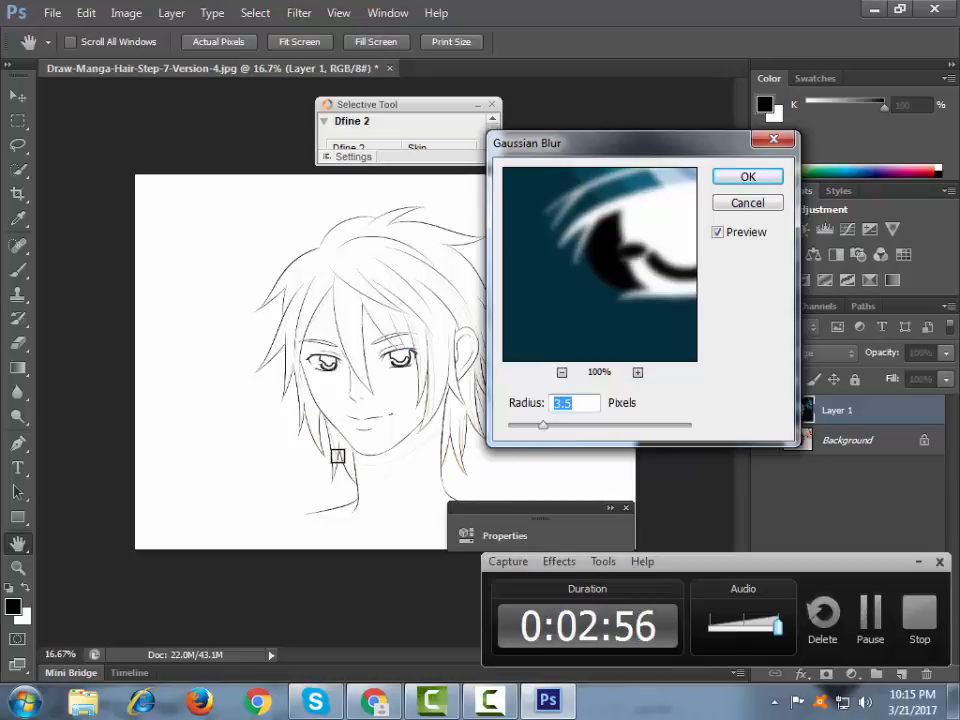
pyautogui.click(749, 177)
pyautogui.press('w')
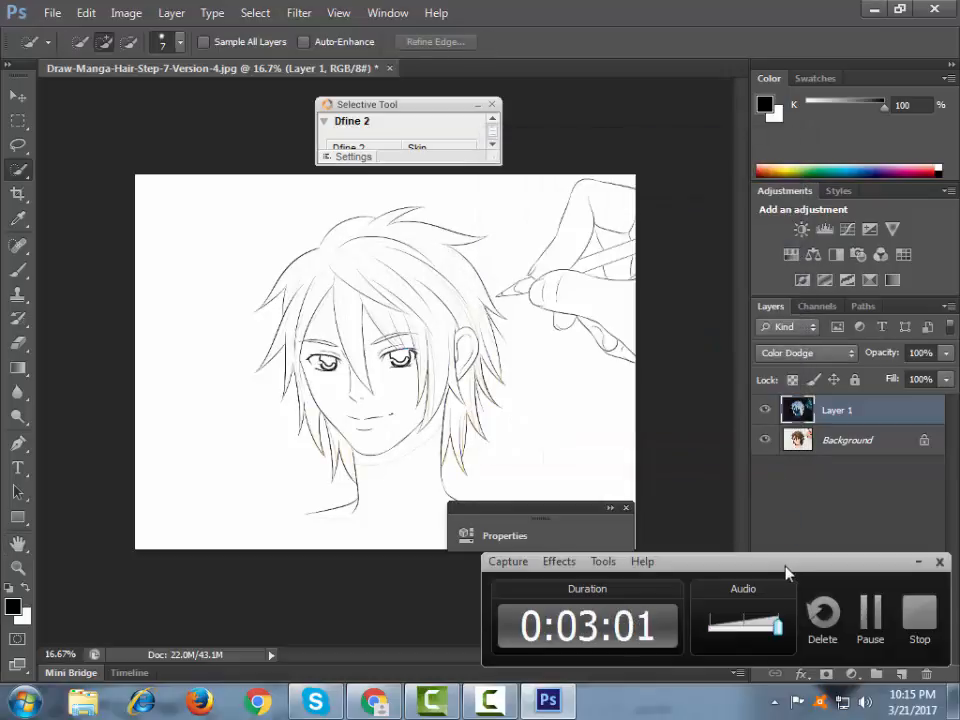
# Add a Vibrance adjustment layer above the blurred layer with Saturation set to -100.
pyautogui.moveTo(786, 574)
pyautogui.mouseDown()
pyautogui.moveTo(722, 580)
pyautogui.moveTo(336, 544)
pyautogui.moveTo(380, 605)
pyautogui.moveTo(551, 626)
pyautogui.moveTo(560, 610)
pyautogui.mouseUp()
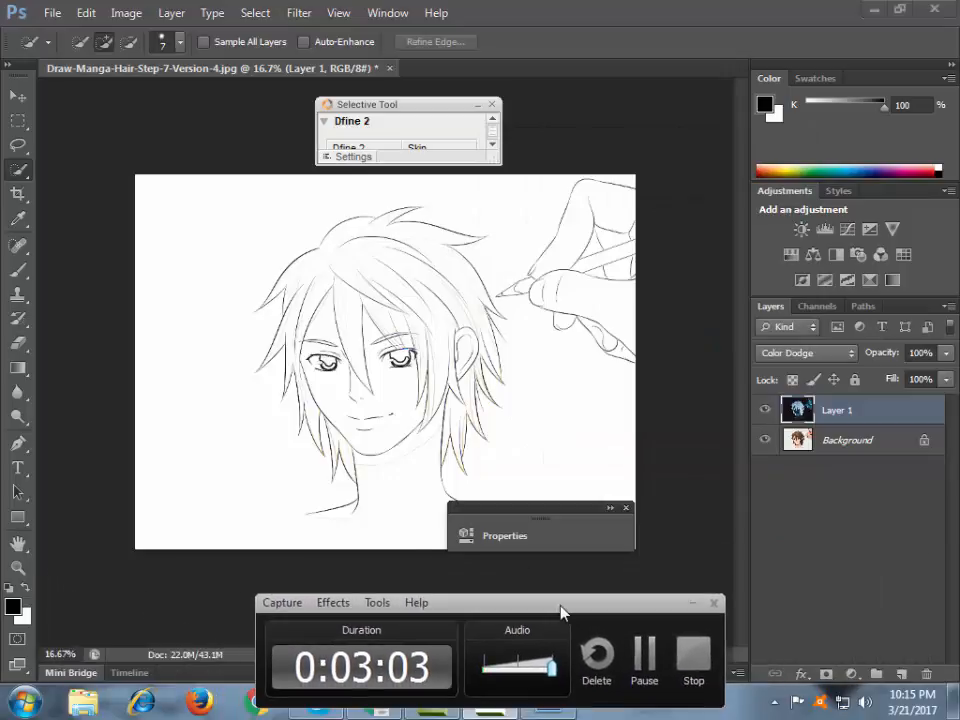
pyautogui.click(852, 676)
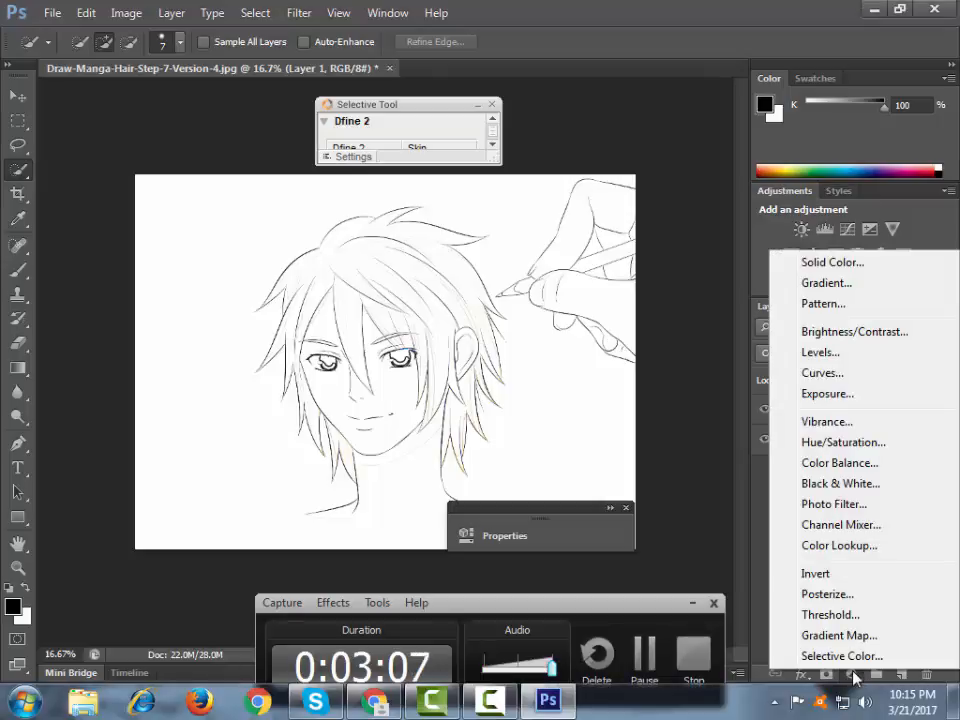
pyautogui.click(848, 422)
pyautogui.moveTo(305, 456); pyautogui.dragTo(178, 456)
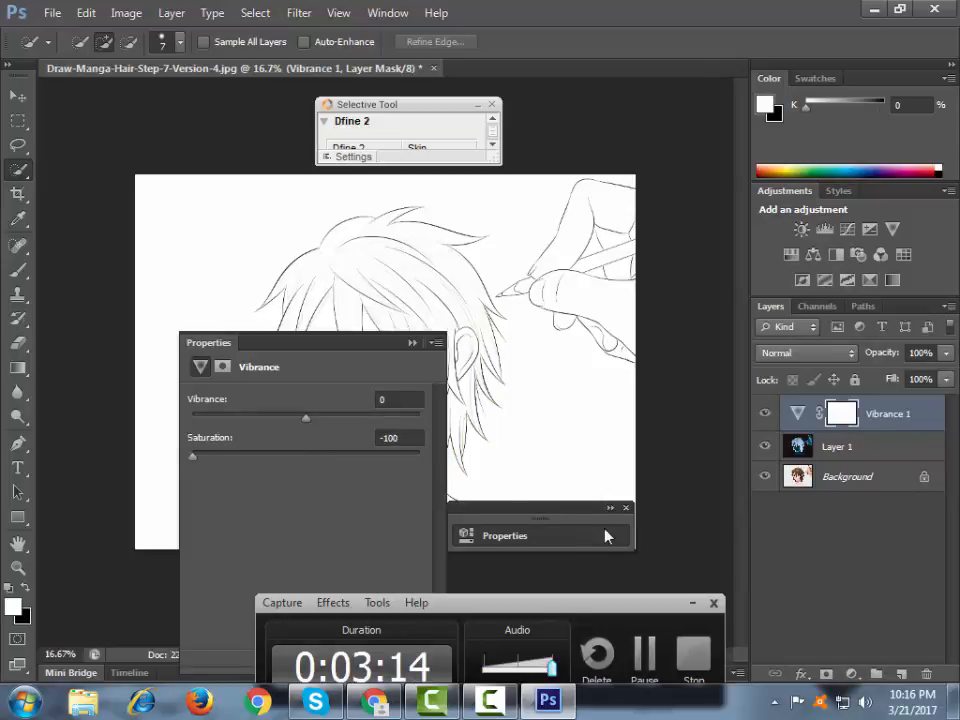
pyautogui.click(413, 343)
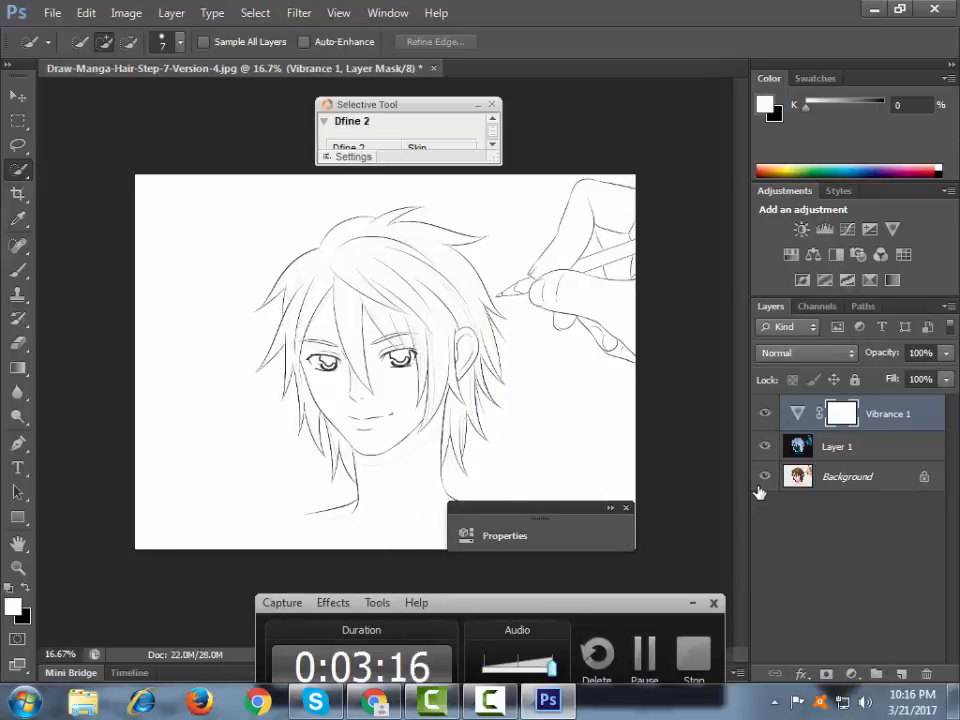
# Add a Levels adjustment layer on top with the black input level set to 145.
pyautogui.click(853, 676)
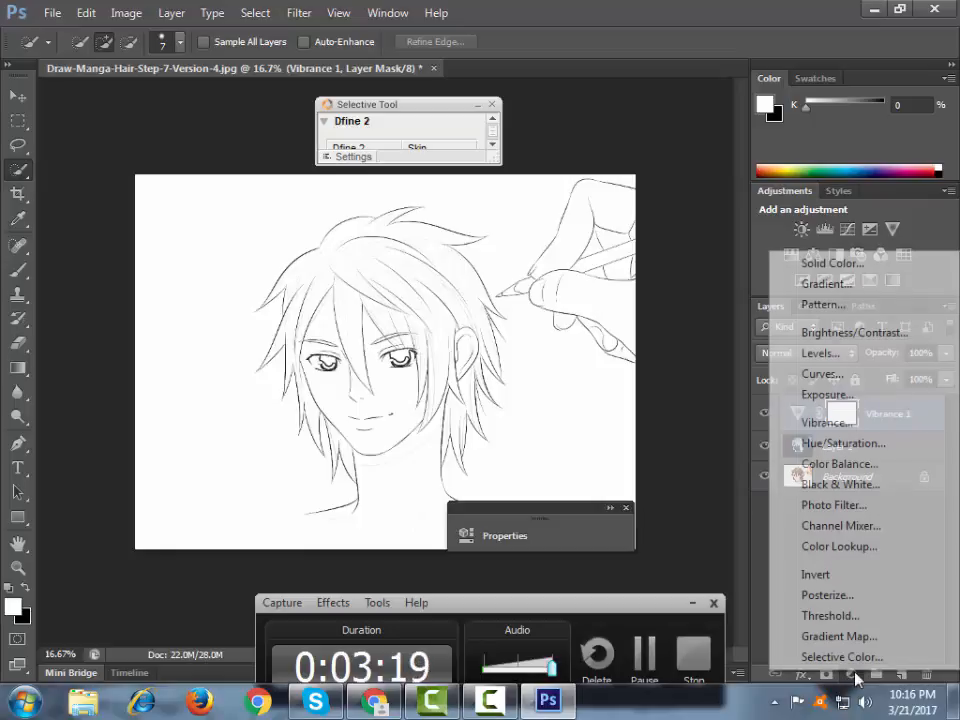
pyautogui.click(806, 354)
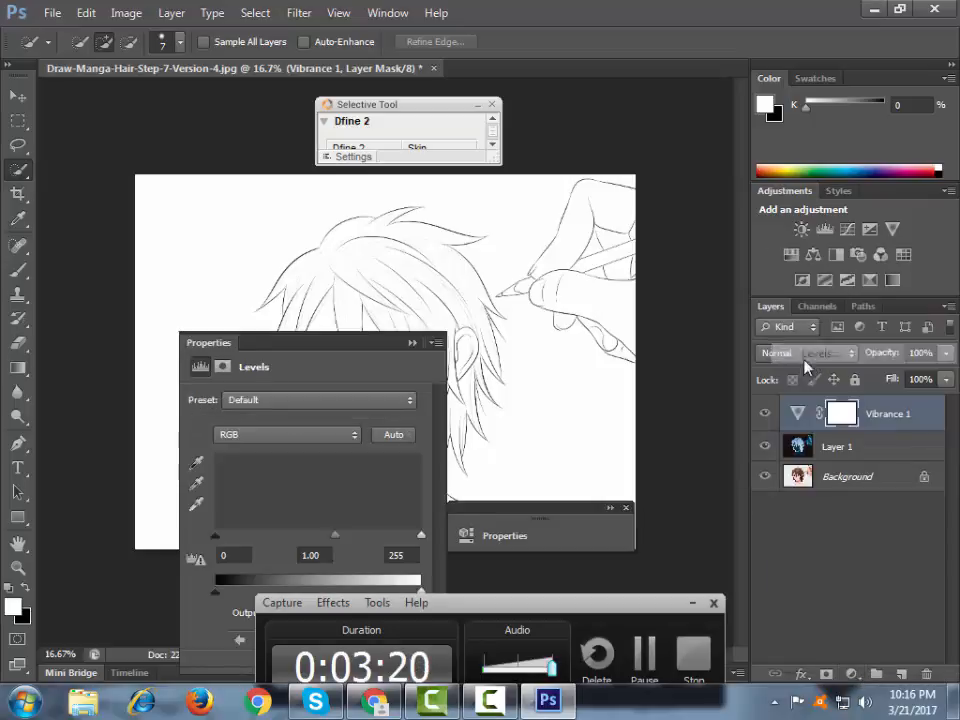
pyautogui.moveTo(215, 536); pyautogui.dragTo(333, 545)
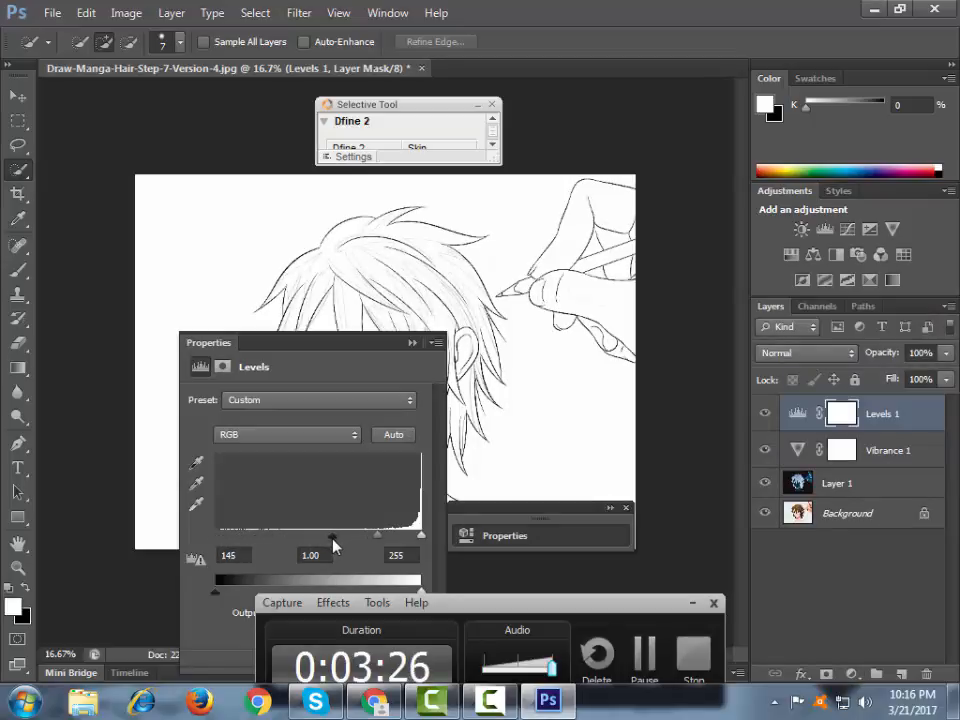
pyautogui.click(412, 342)
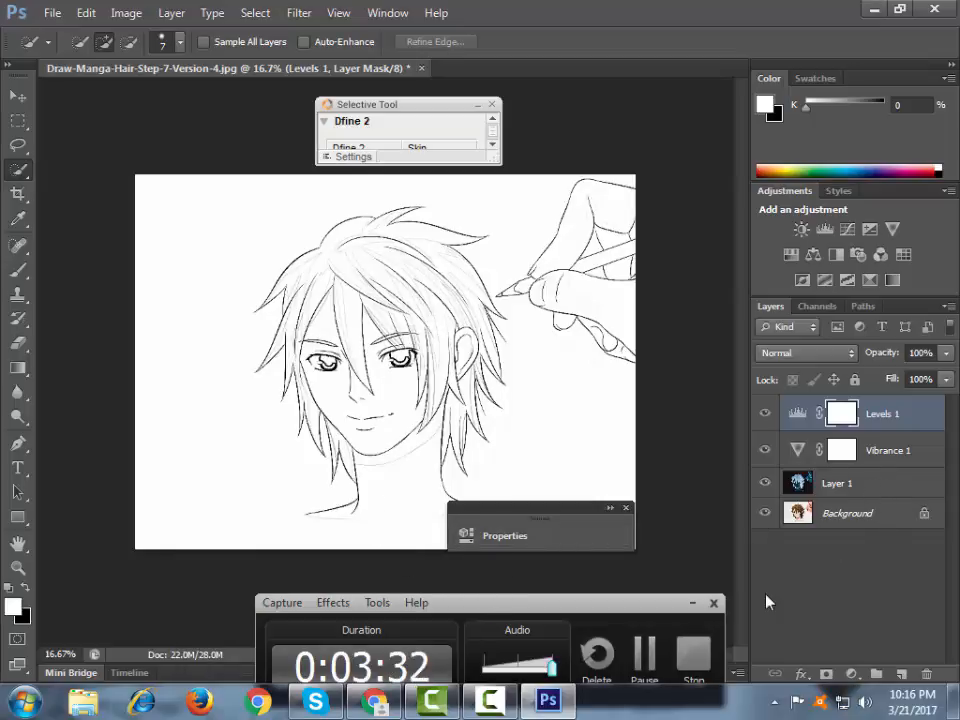
# Group the Levels, Vibrance and duplicated image layers, and toggle the group's visibility to compare the sketch with the original.
pyautogui.keyDown('shift'); pyautogui.click(853, 487); pyautogui.keyUp('shift')
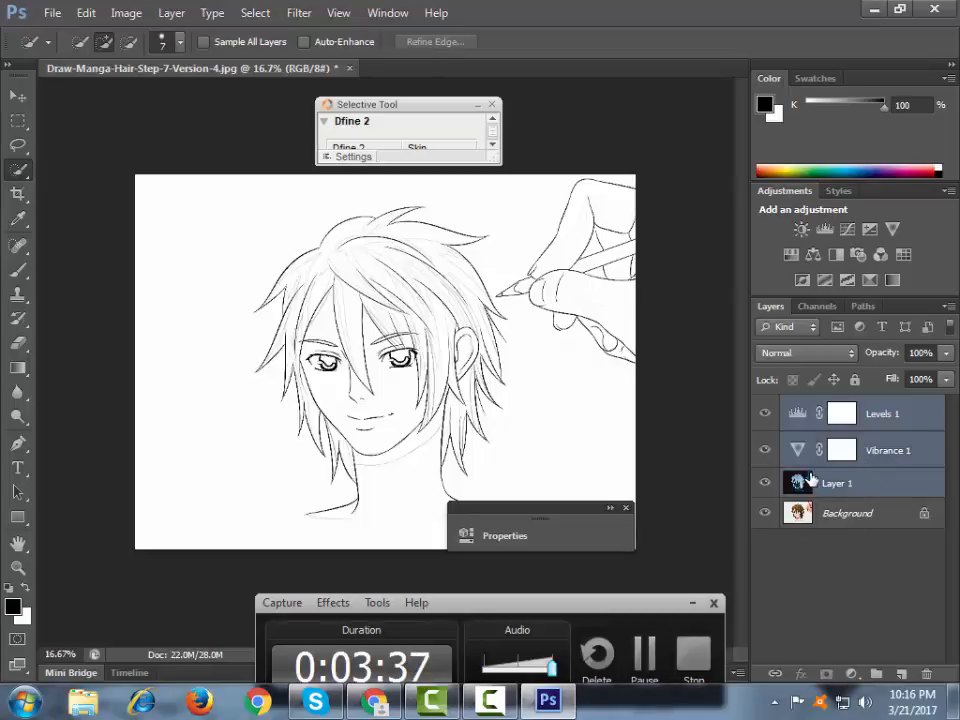
pyautogui.hotkey('ctrl', 'g')
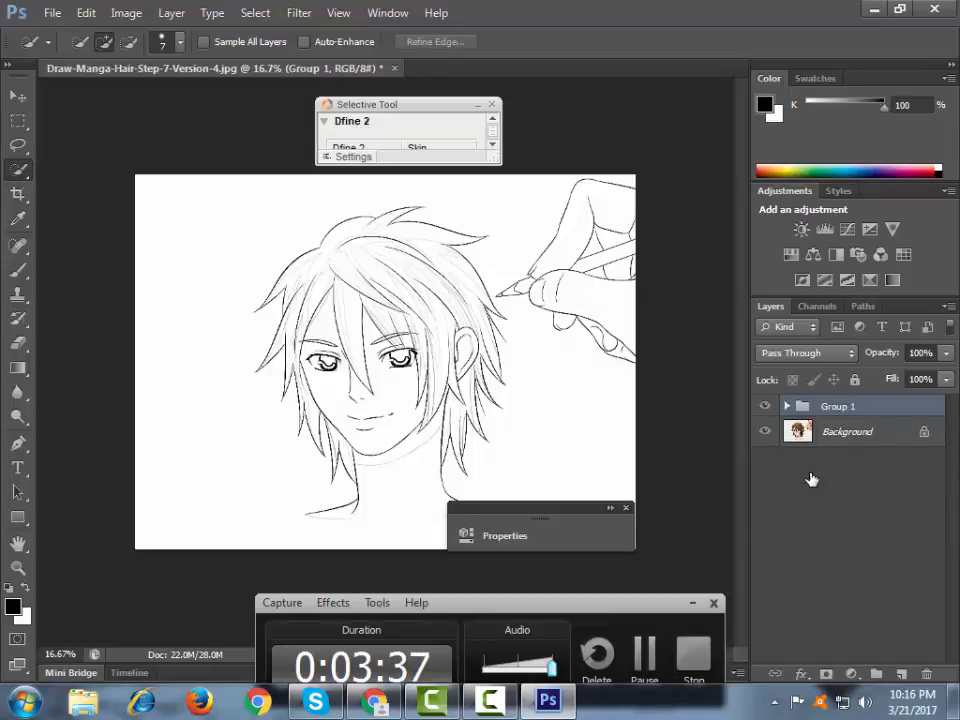
pyautogui.click(764, 408)
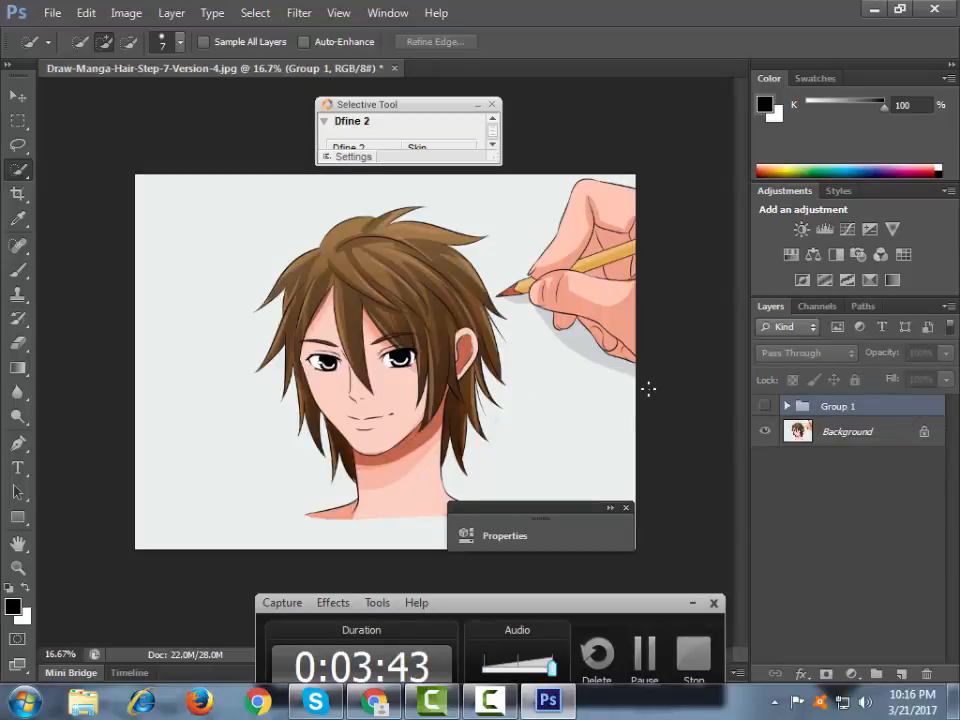
pyautogui.click(764, 408)
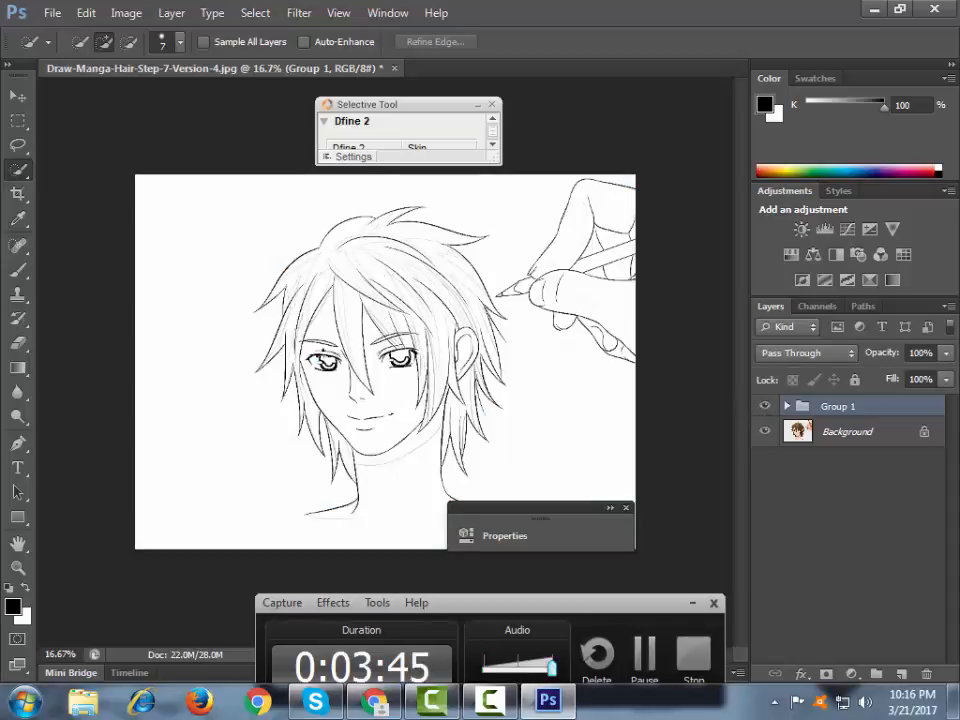